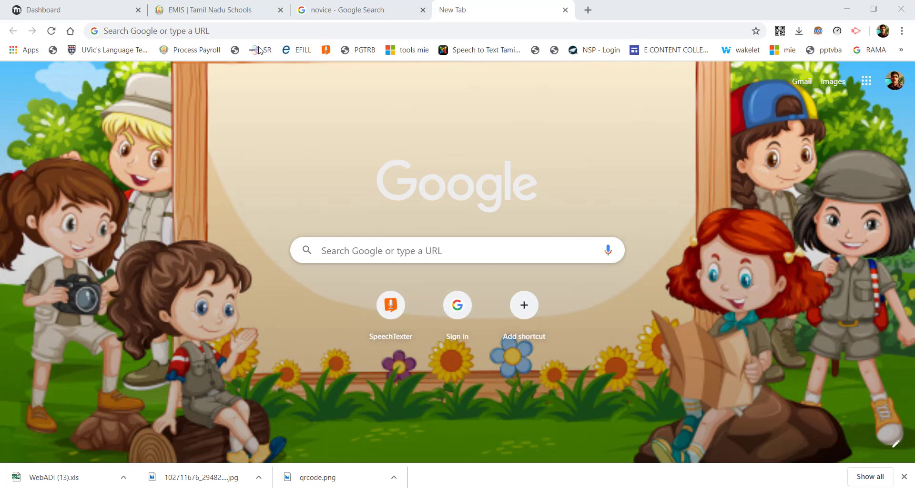
# Step: Go to the Google homepage by entering 'google' in the address bar
pyautogui.click(224, 30)
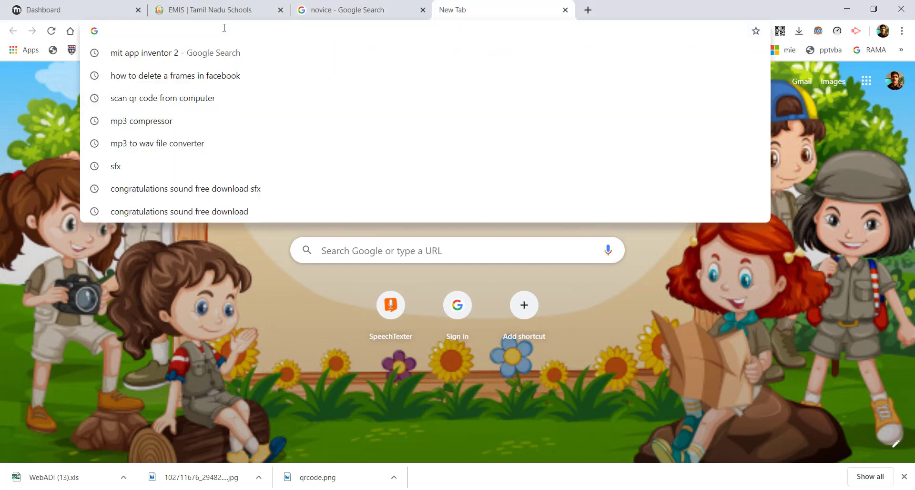
pyautogui.write('googlr')
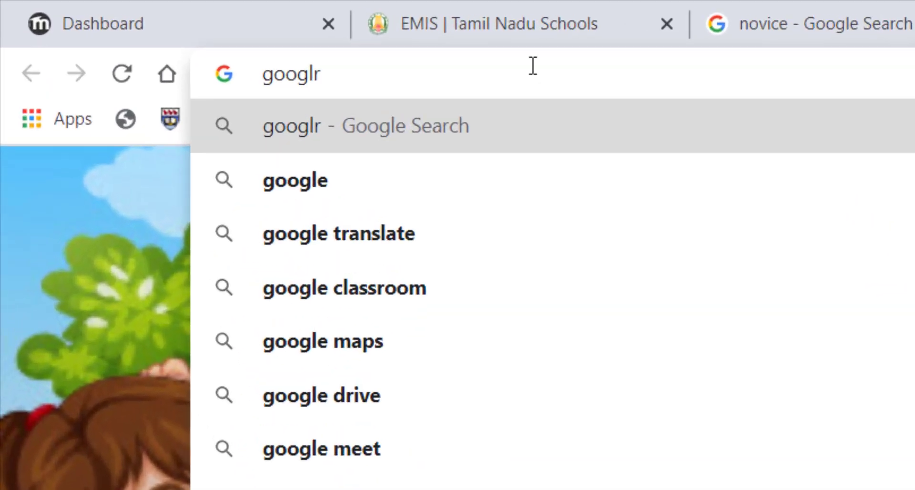
pyautogui.write('e')
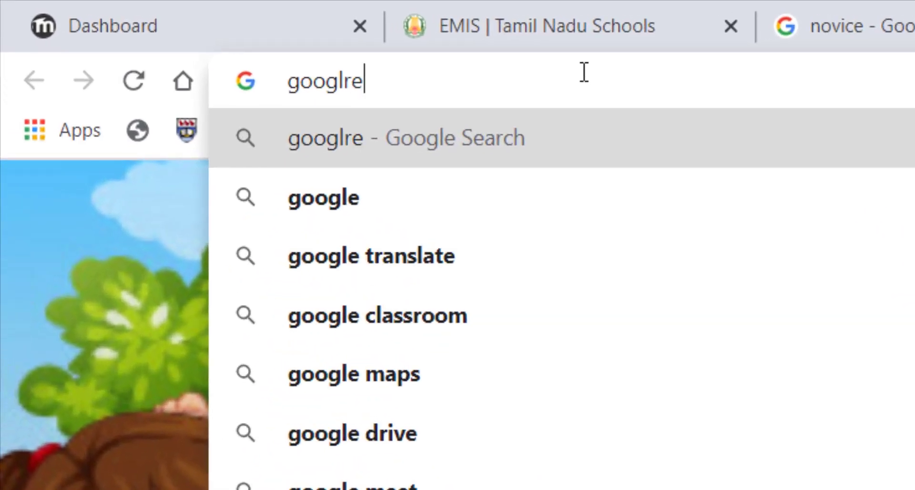
pyautogui.press('BackSpace')
pyautogui.press('BackSpace')
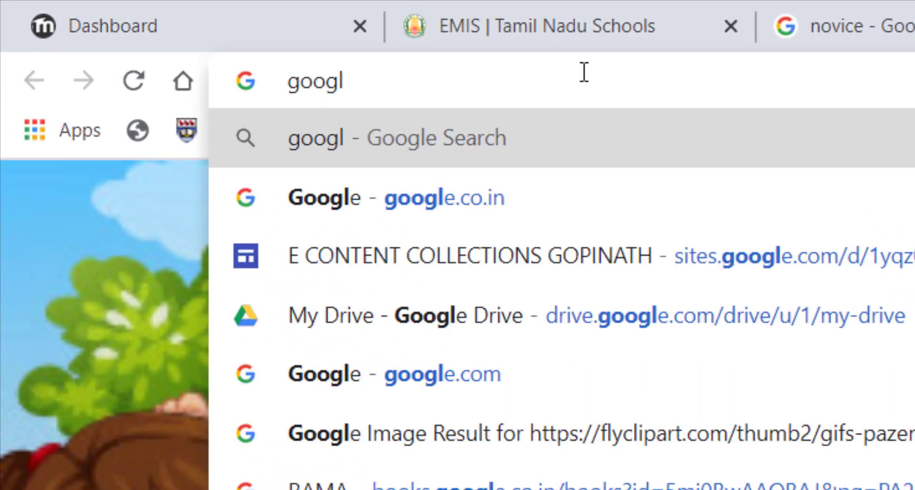
pyautogui.write('e')
pyautogui.press('Return')
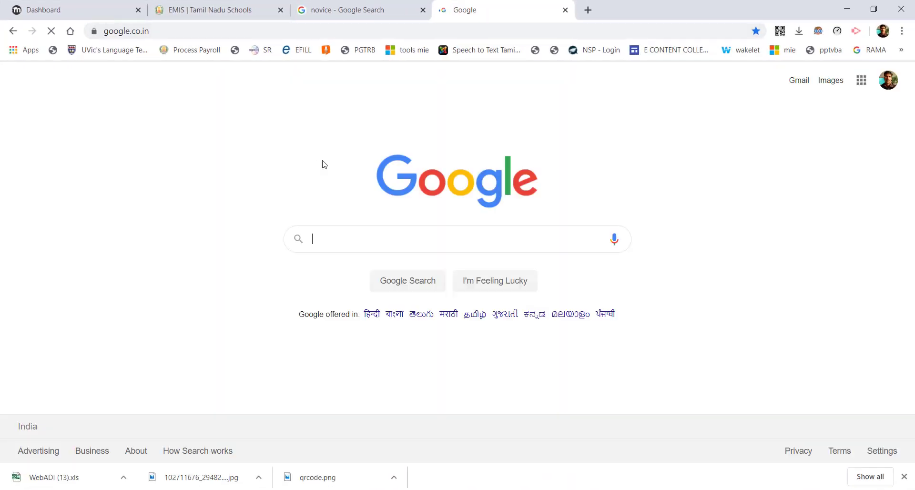
# Step: Search Google for 'tntp' and open the Tamil Nadu Teachers Platform - Covid 19 result
pyautogui.write('tnt')
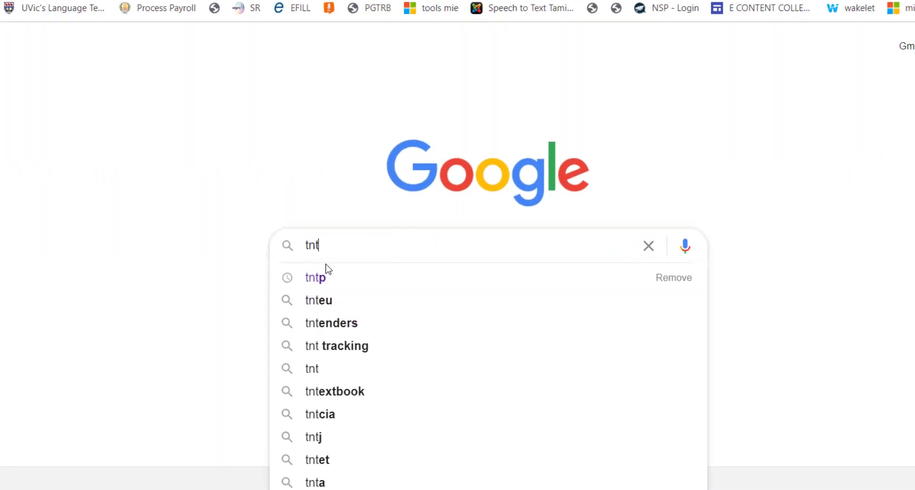
pyautogui.write('p')
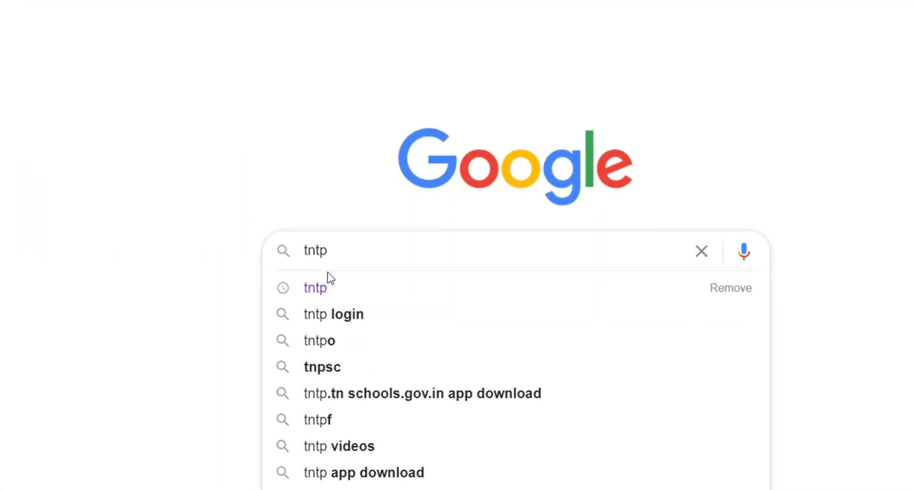
pyautogui.press('Return')
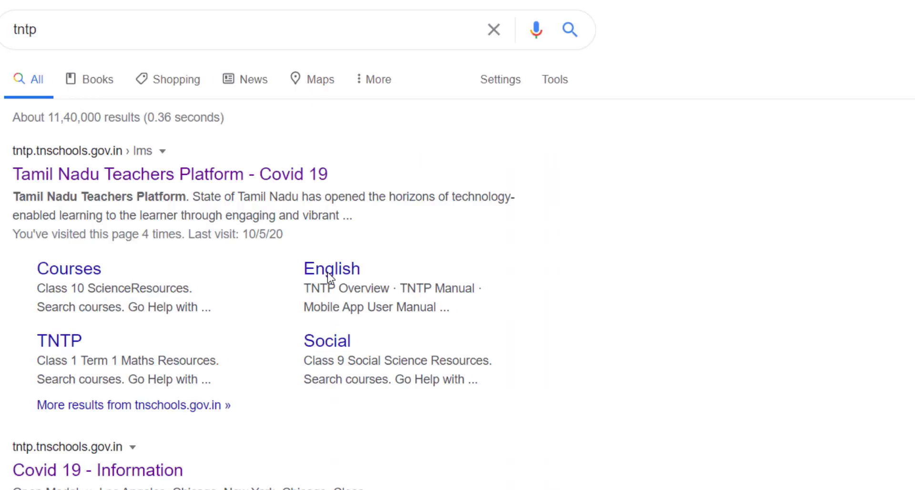
pyautogui.click(159, 181)
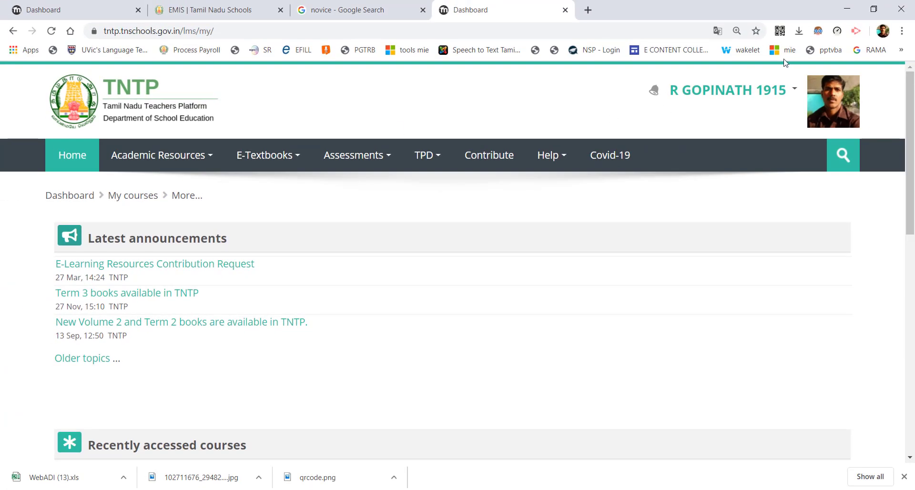
# Step: Log out of TNTP, then sign back in with the saved teacher username and password
pyautogui.click(789, 90)
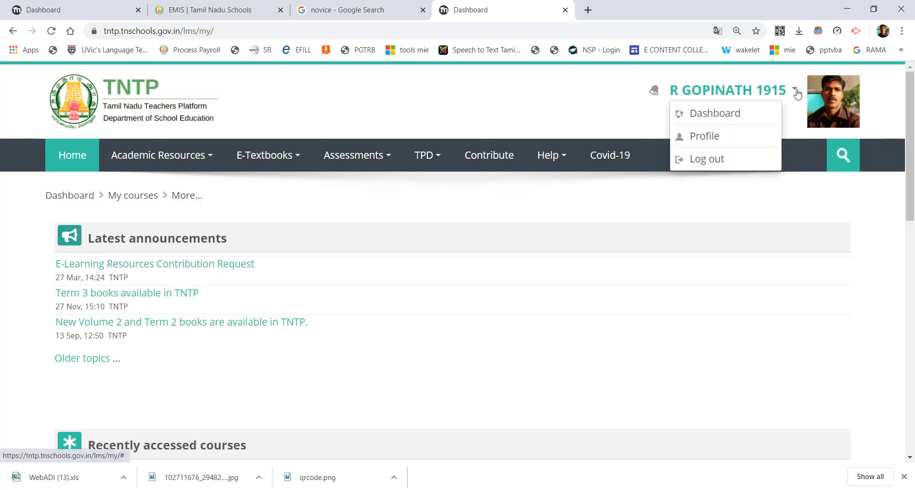
pyautogui.click(724, 160)
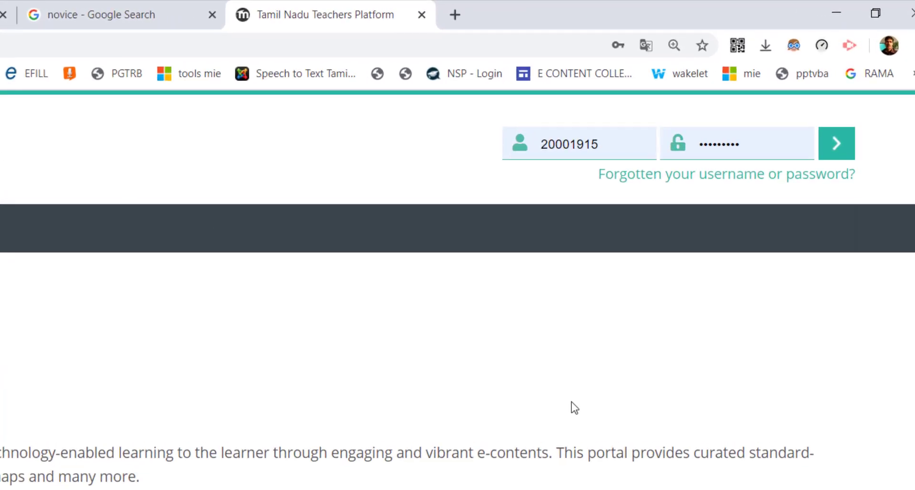
pyautogui.click(619, 135)
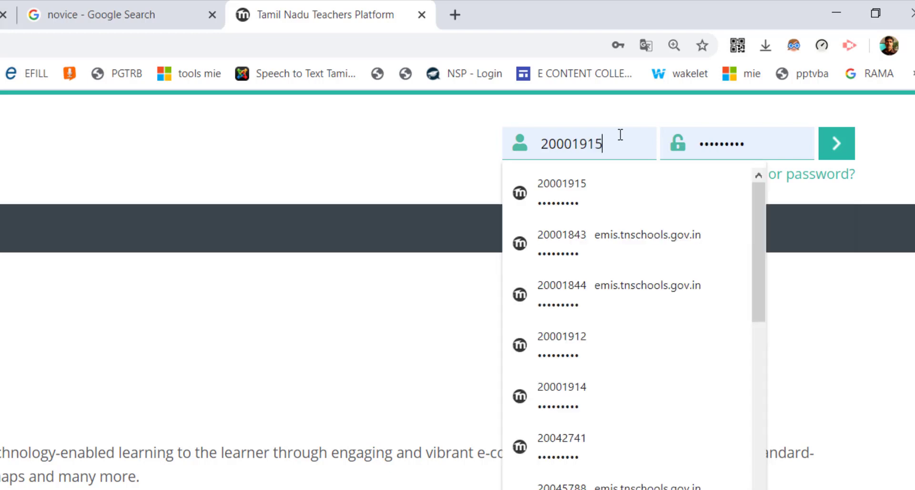
pyautogui.click(768, 143)
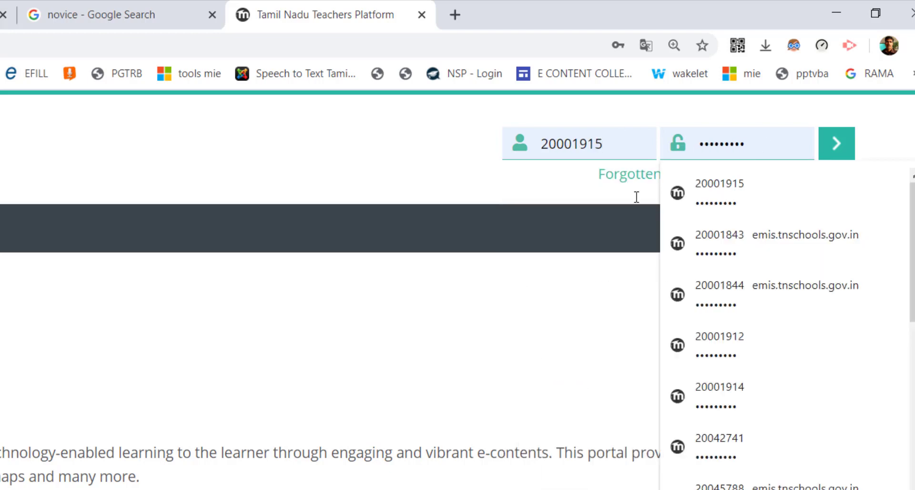
pyautogui.click(424, 183)
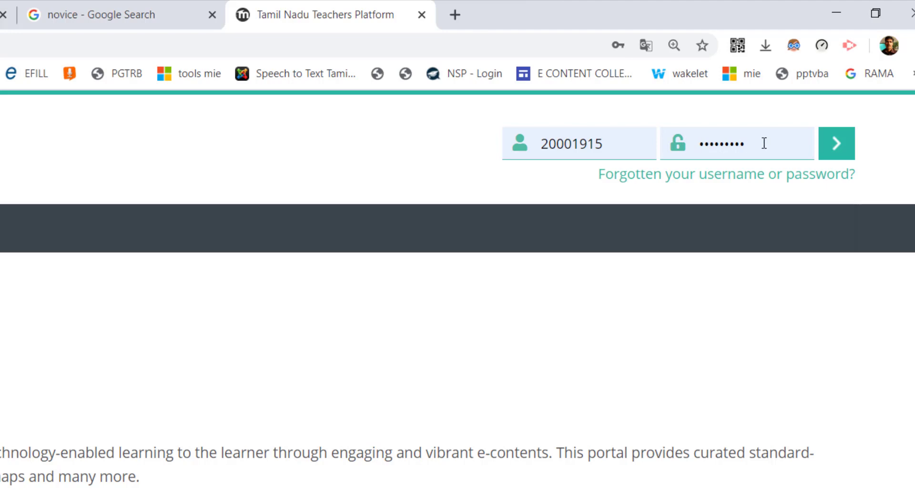
pyautogui.click(837, 146)
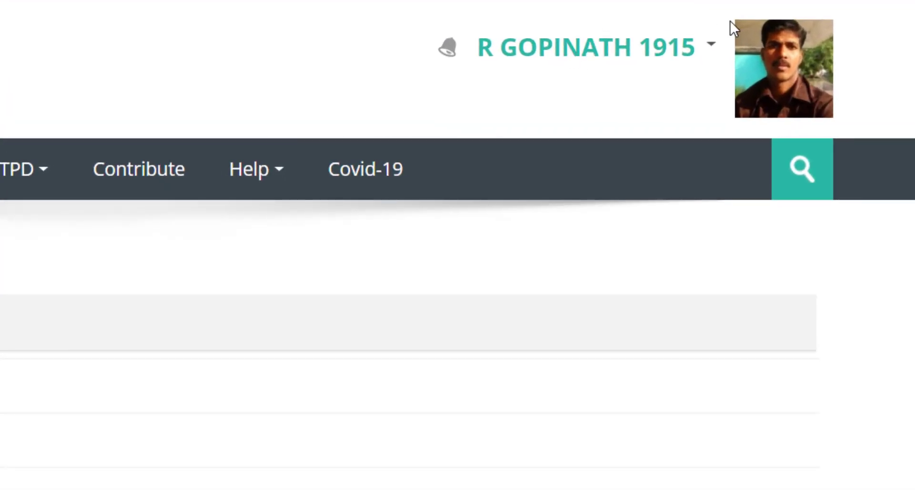
# Step: Open your profile from the account menu and scroll down to the TNTP Novice Badge under Badges
pyautogui.click(713, 49)
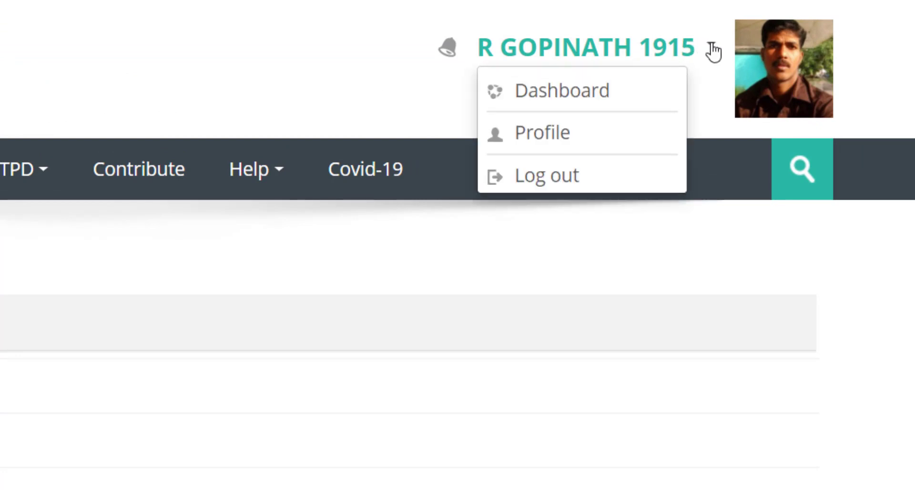
pyautogui.click(575, 134)
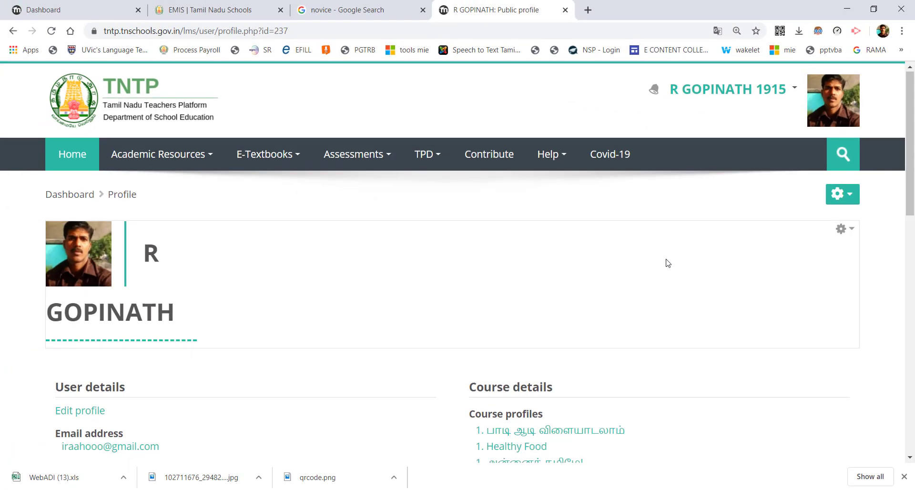
pyautogui.scroll(-10, 668, 263)
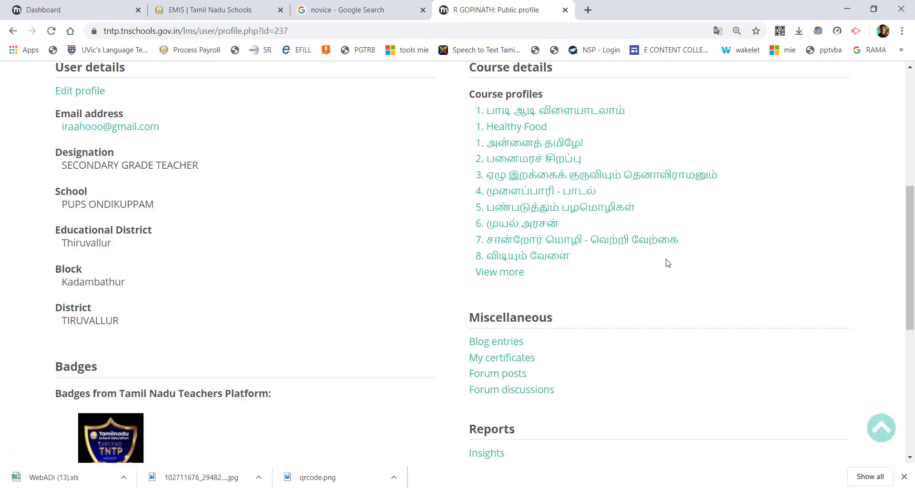
pyautogui.scroll(-3, 668, 263)
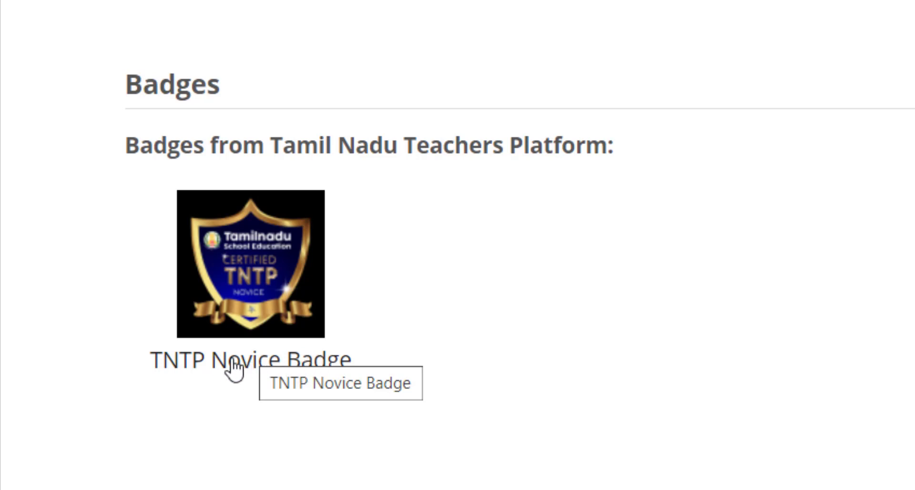
# Step: Open the TNTP Novice Badge and scroll through its criteria, evidence and 29 May 2020 issue date
pyautogui.click(185, 334)
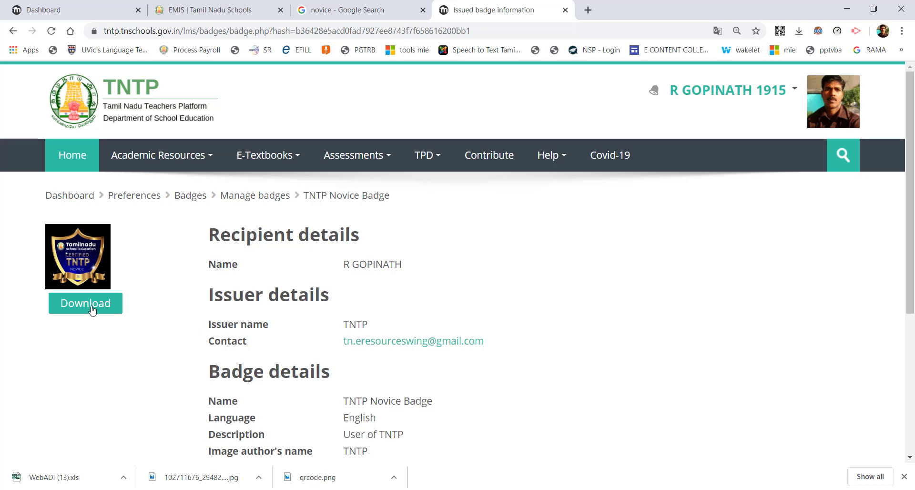
pyautogui.scroll(-4, 518, 217)
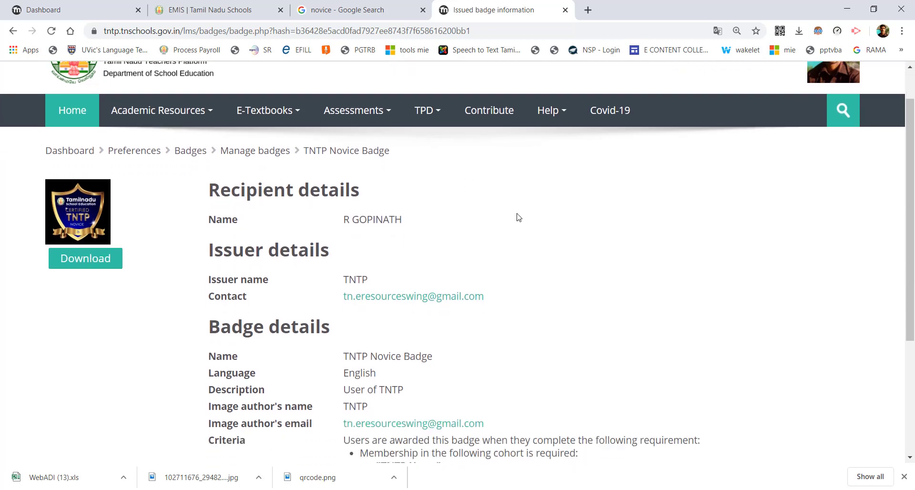
pyautogui.scroll(-2, 518, 216)
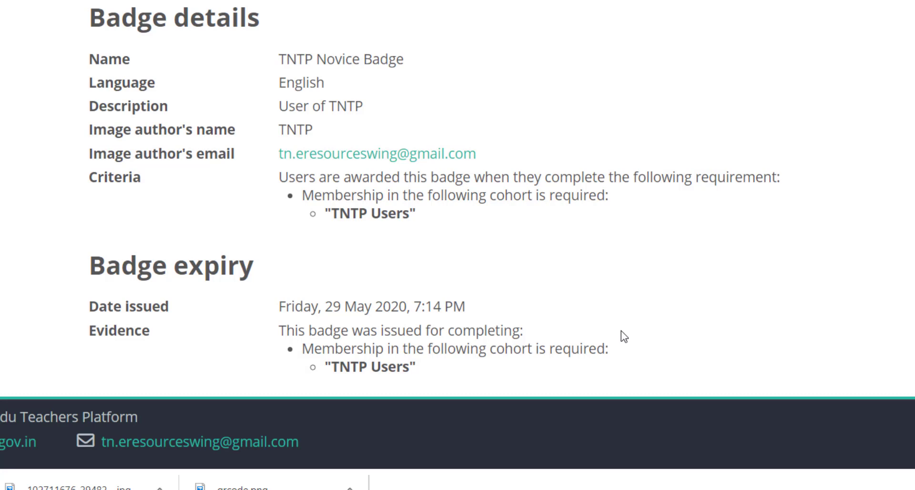
pyautogui.scroll(6, 624, 337)
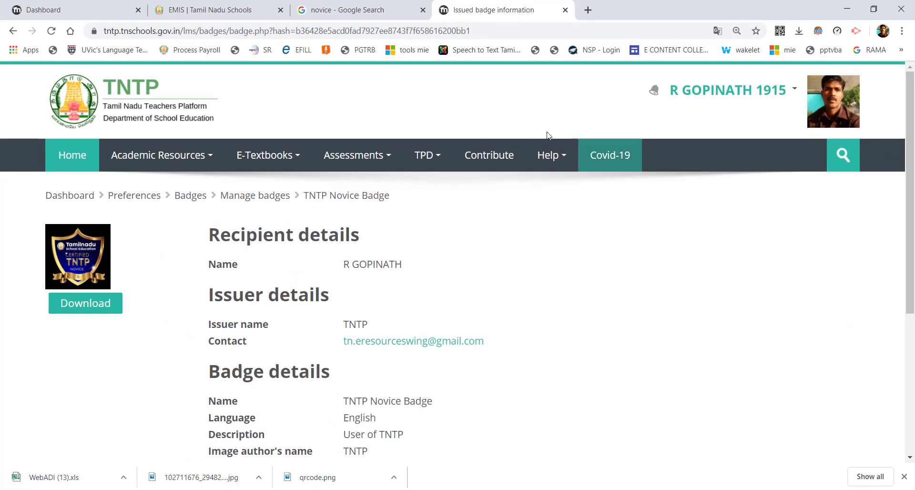
# Step: Go to Contribute's Upload Your Resources page and scroll down to the empty New entry form
pyautogui.click(490, 159)
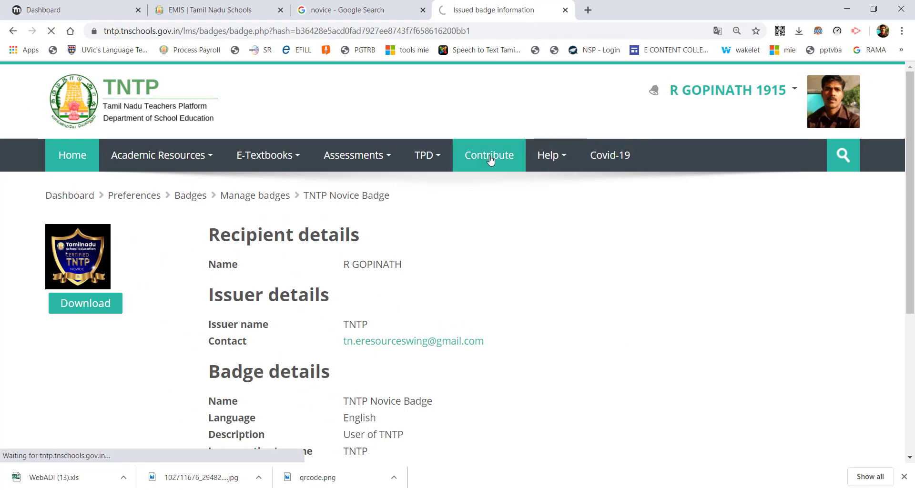
pyautogui.moveTo(910, 91); pyautogui.dragTo(914, 206)
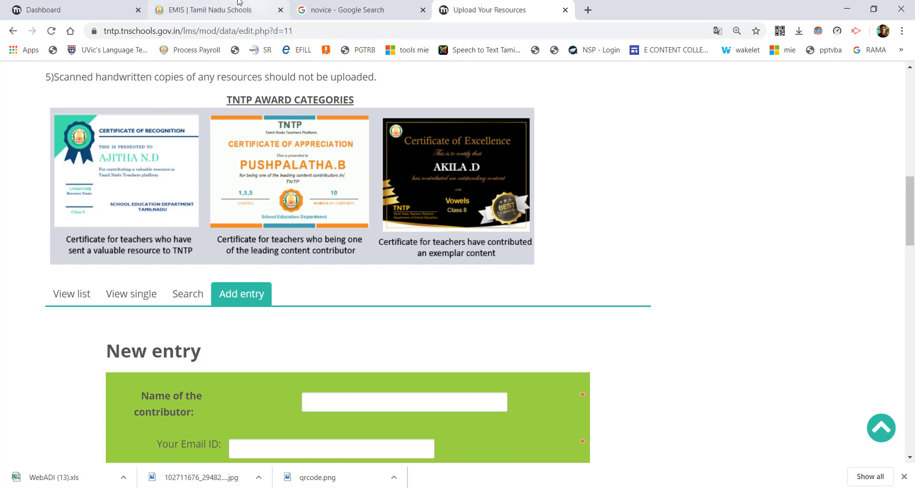
# Step: Switch to the 'novice - Google Search' tab and clear the highlighted definition text
pyautogui.click(361, 10)
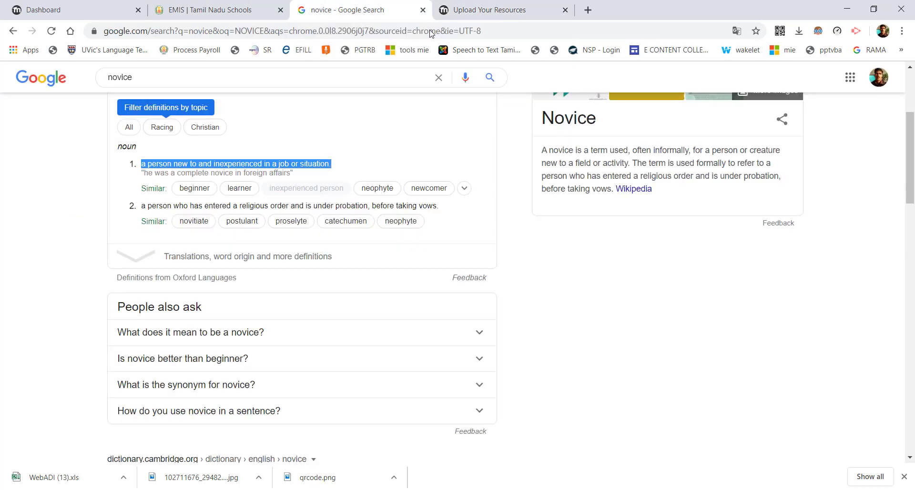
pyautogui.click(543, 148)
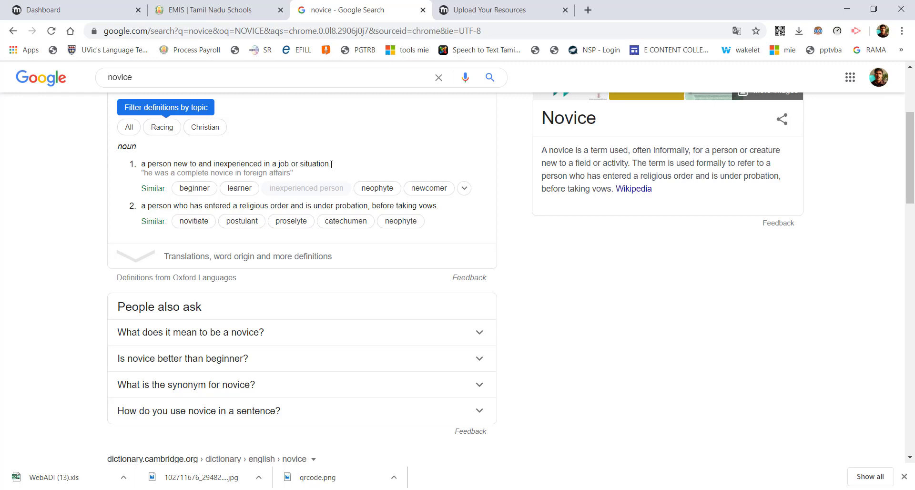
# Step: Switch back to the Upload Your Resources tab and scroll up to its contribution guidelines
pyautogui.click(487, 6)
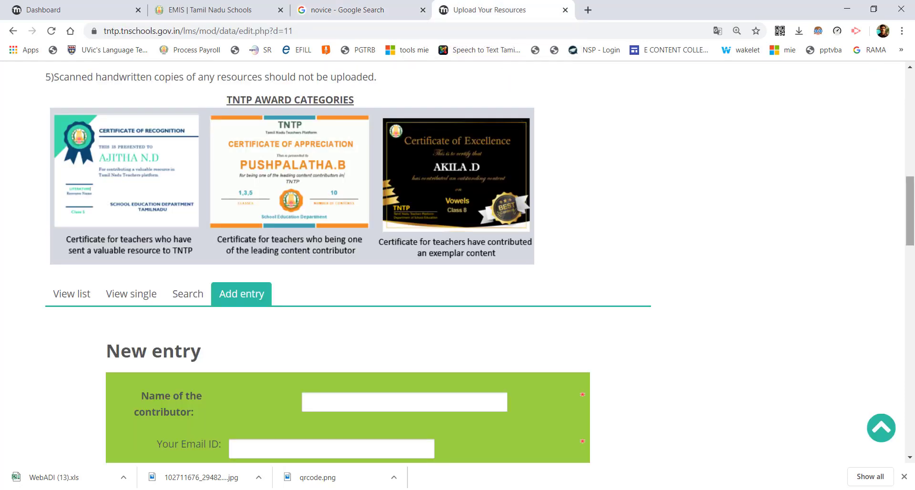
pyautogui.moveTo(913, 206); pyautogui.dragTo(913, 111)
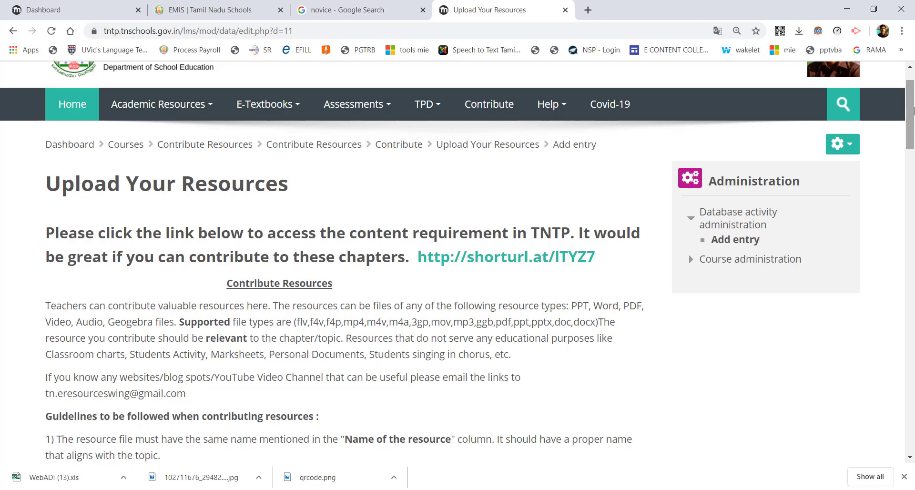